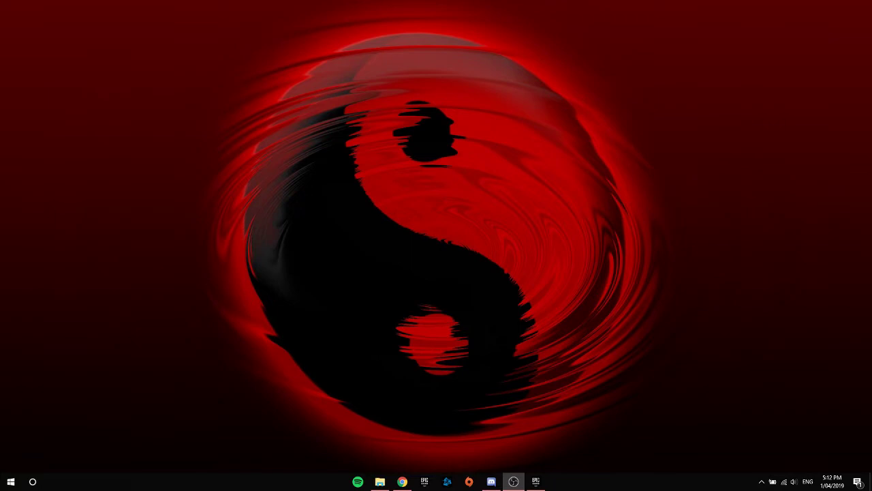
In the Epic Games Launcher library, show Fortnite's settings with its uninstall option, close them and minimise the launcher.
{"action": "left_click", "coordinate": [536, 482]}
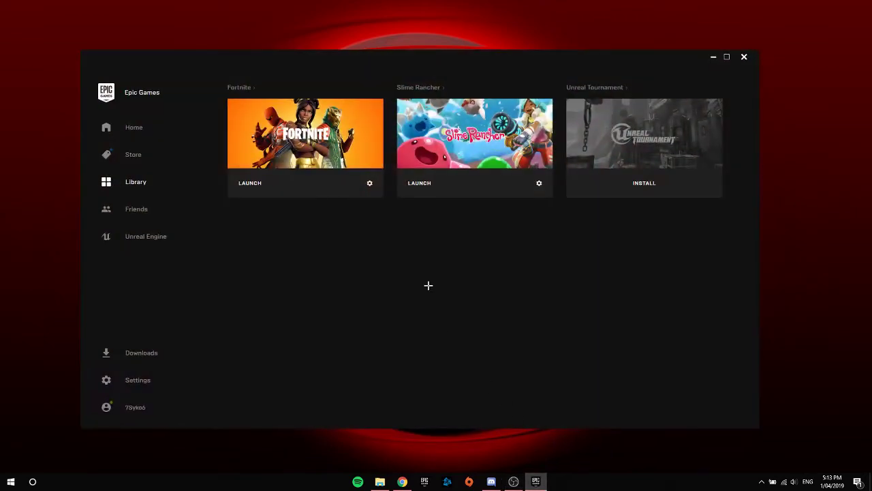
{"action": "left_click", "coordinate": [369, 183]}
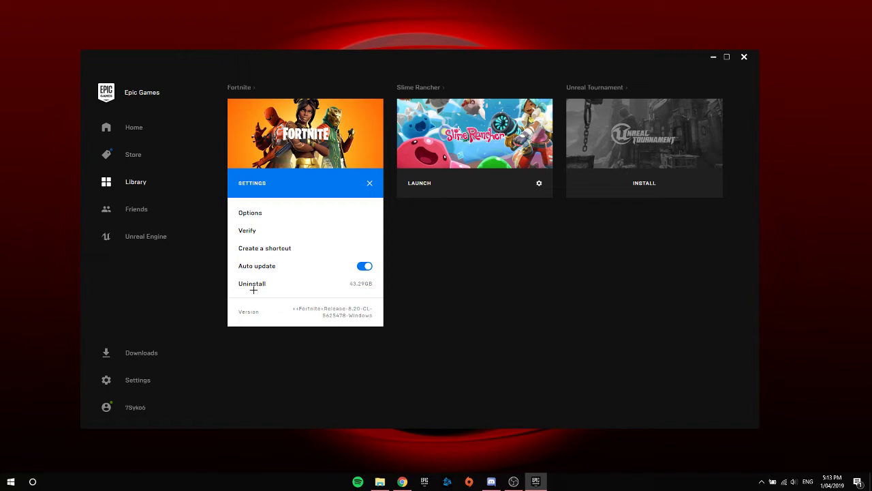
{"action": "left_click", "coordinate": [460, 304]}
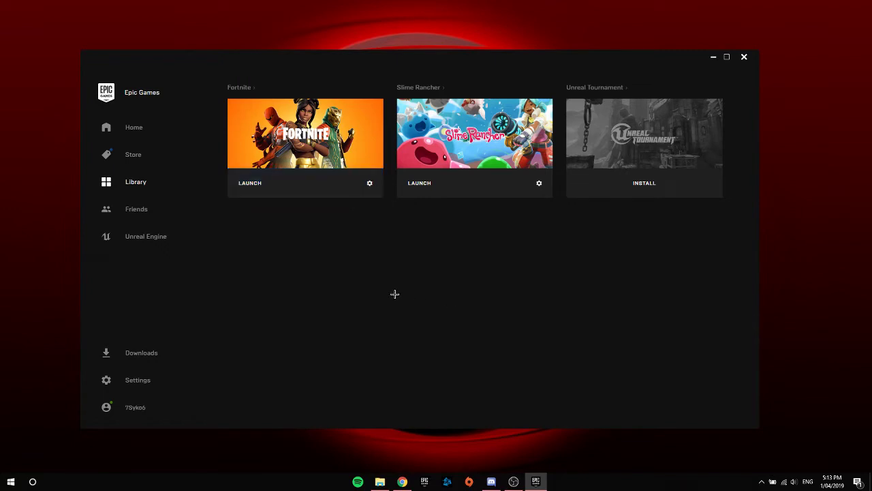
{"action": "left_click", "coordinate": [714, 57]}
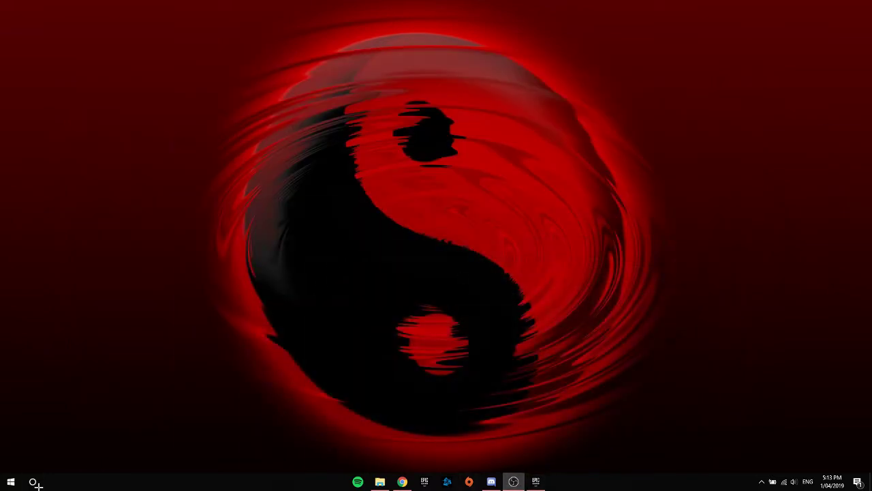
Search Windows for "unin" and open the Add or remove programs settings.
{"action": "left_click", "coordinate": [33, 482]}
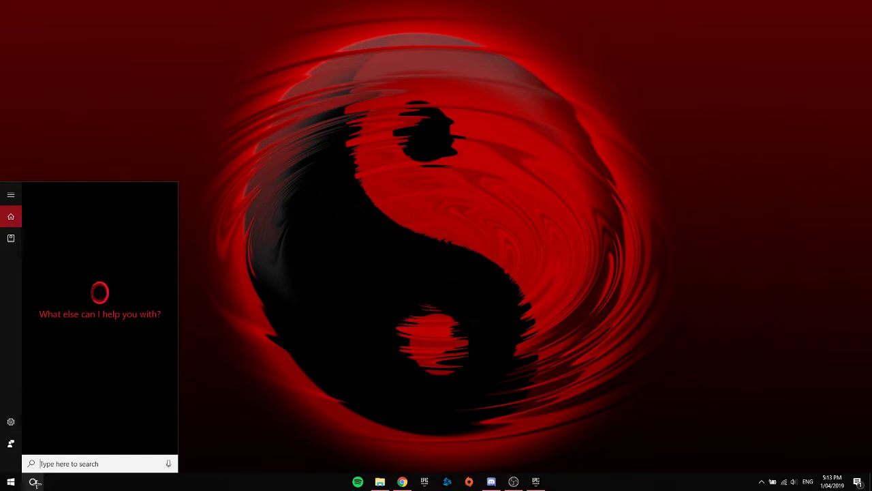
{"action": "type", "text": "unin"}
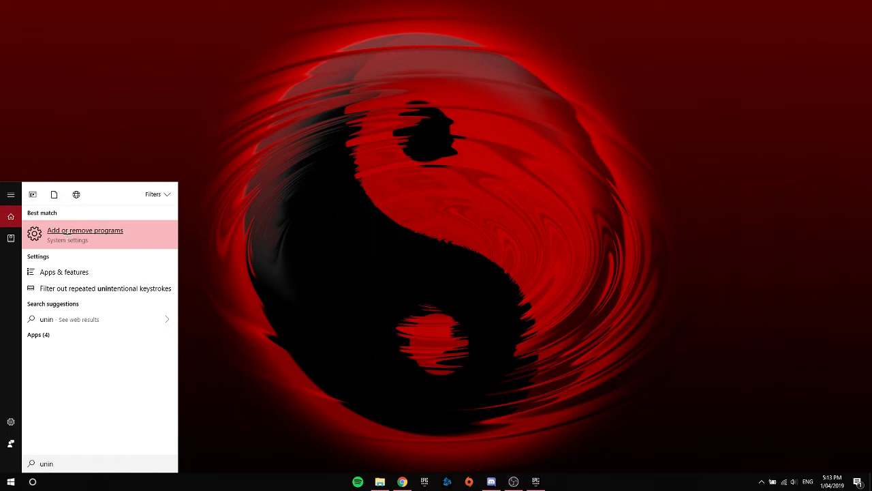
{"action": "left_click", "coordinate": [81, 230]}
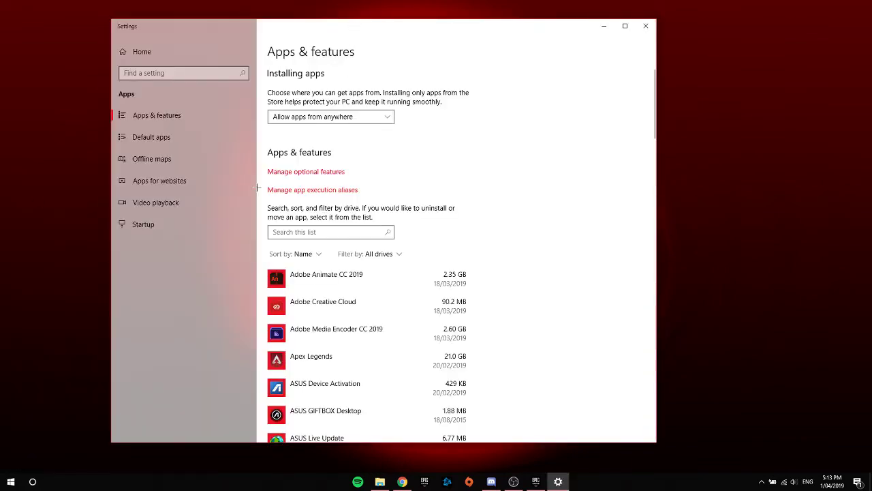
Filter the installed apps by "epic", show the uninstall option for Epic Games Launcher, and close Settings.
{"action": "left_click", "coordinate": [354, 232]}
{"action": "type", "text": "e"}
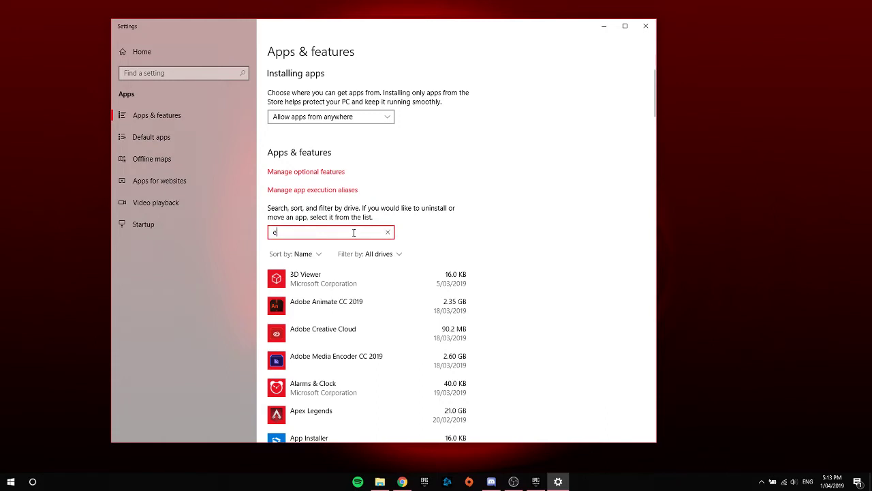
{"action": "type", "text": "pic"}
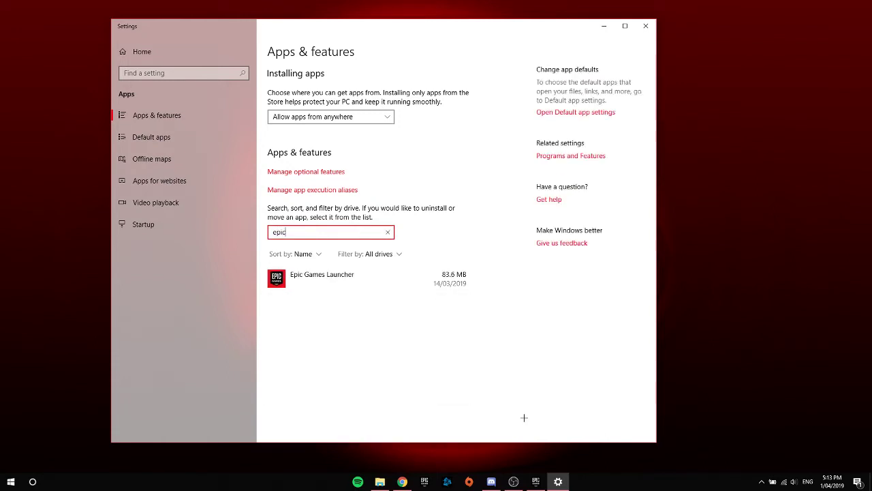
{"action": "left_click", "coordinate": [449, 276]}
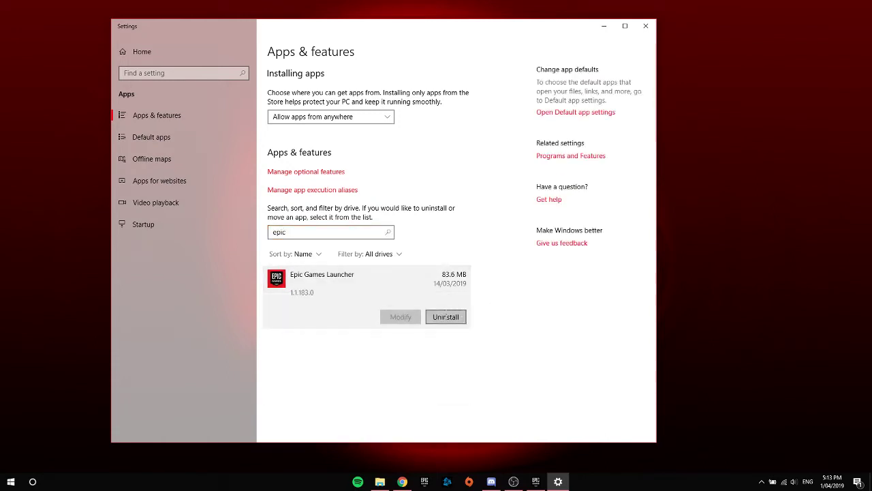
{"action": "left_click", "coordinate": [646, 26]}
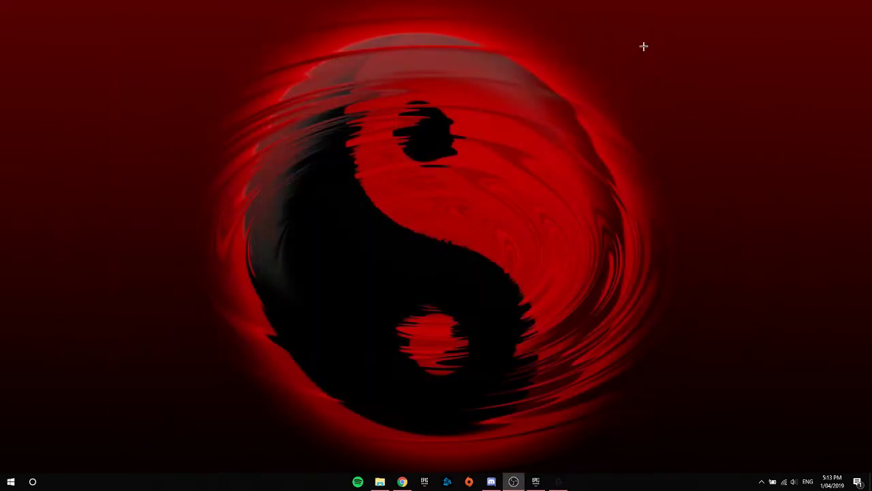
Browse in File Explorer to Program Files on the C: drive, locate the Epic Games folder, and close the window.
{"action": "left_click", "coordinate": [381, 481]}
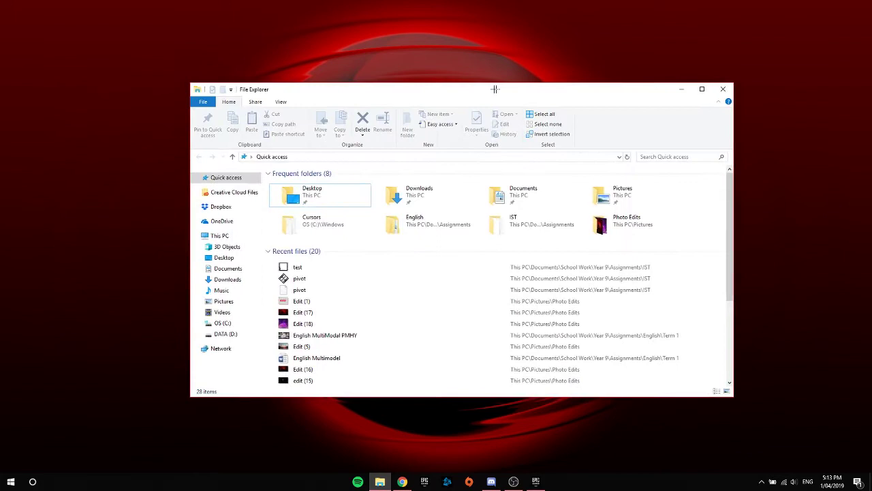
{"action": "left_click", "coordinate": [232, 321]}
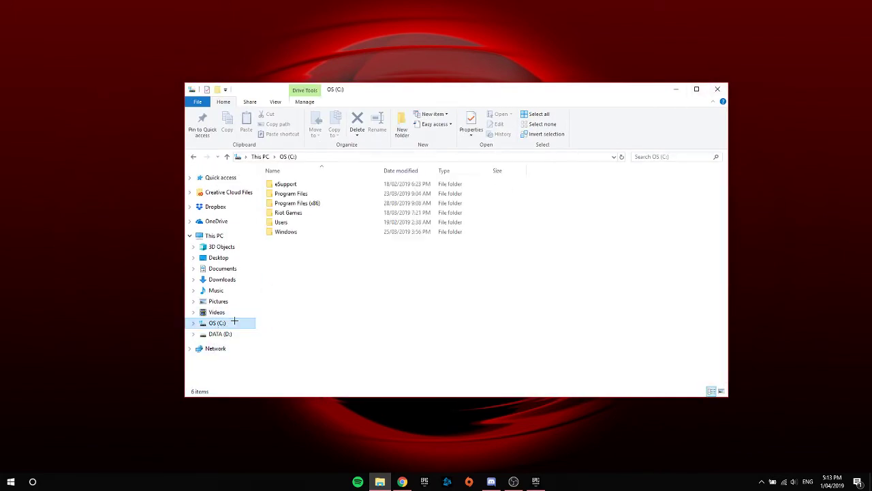
{"action": "double_click", "coordinate": [324, 194]}
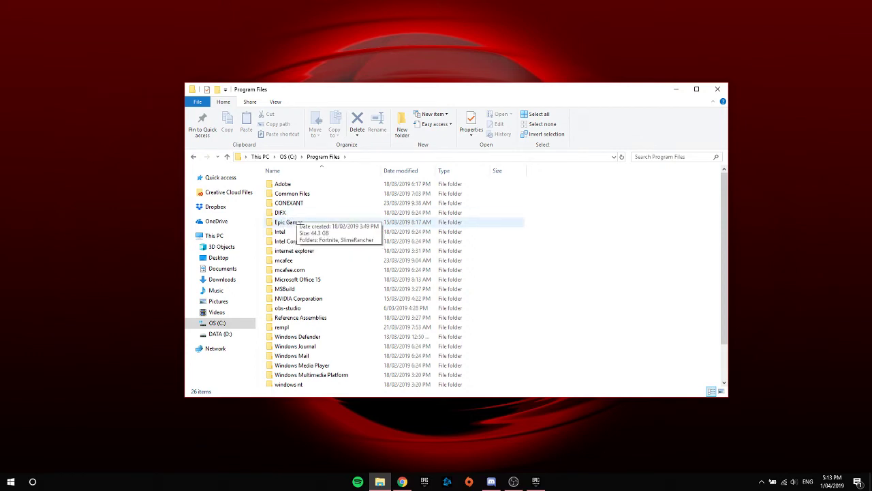
{"action": "left_click_drag", "start_coordinate": [436, 94], "coordinate": [420, 91]}
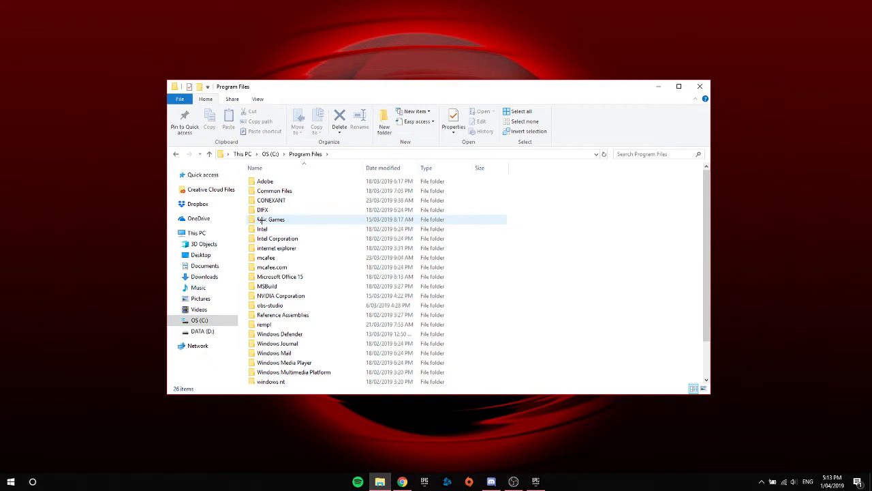
{"action": "left_click", "coordinate": [700, 86]}
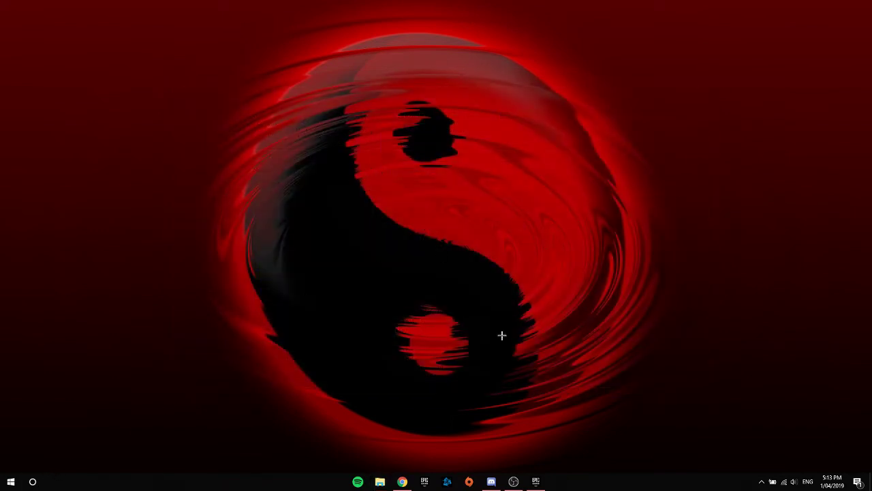
{"action": "left_click", "coordinate": [535, 480]}
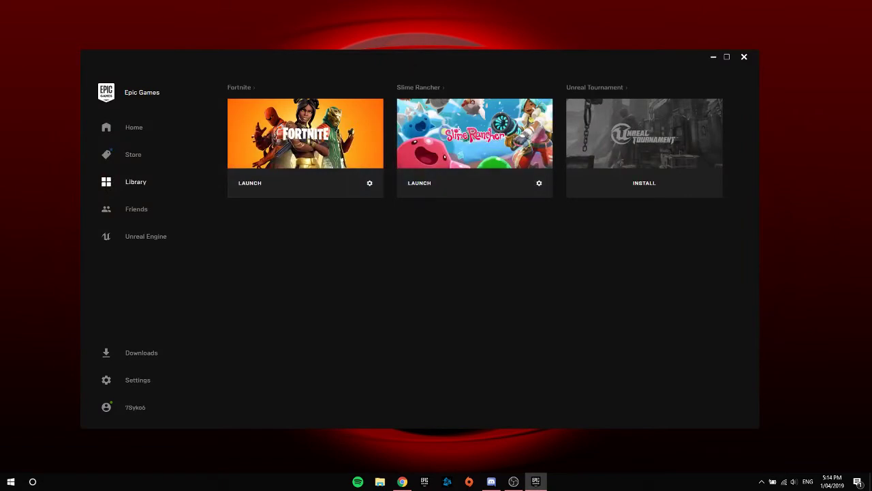
{"action": "left_click", "coordinate": [714, 57]}
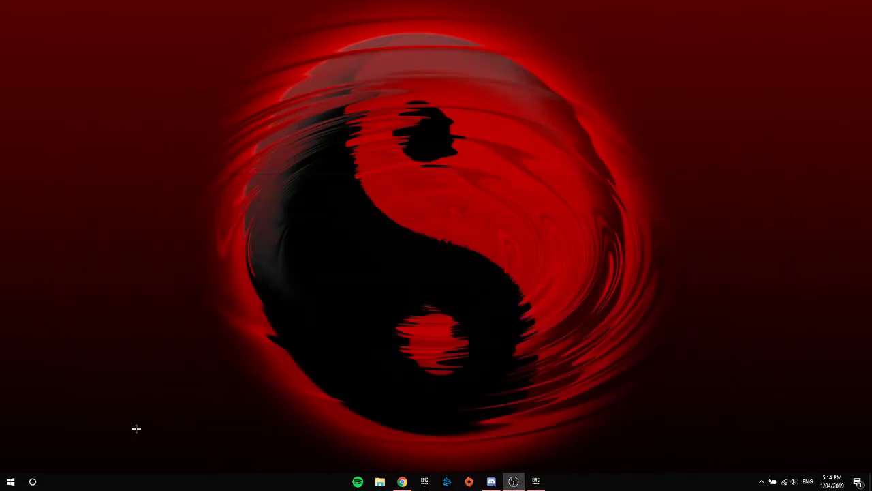
Search Windows for %appdata%, open that folder, and go from Roaming to the Local folder inside AppData.
{"action": "left_click", "coordinate": [32, 481]}
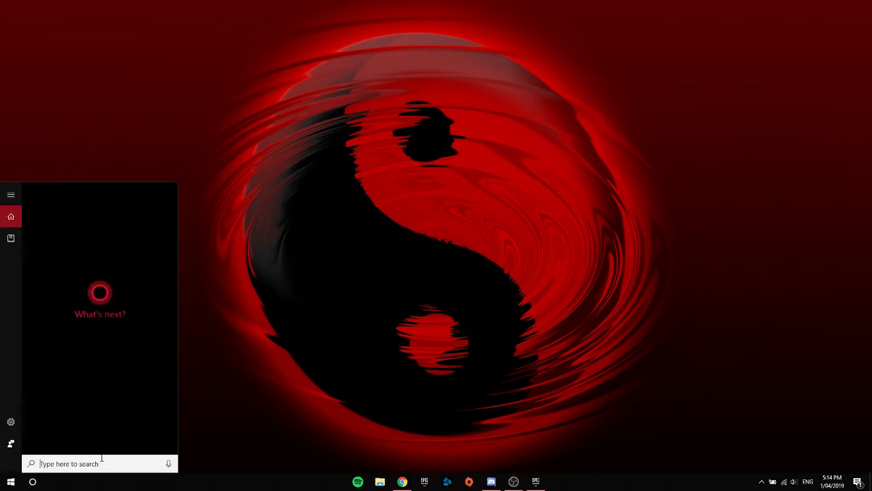
{"action": "type", "text": "%appdat"}
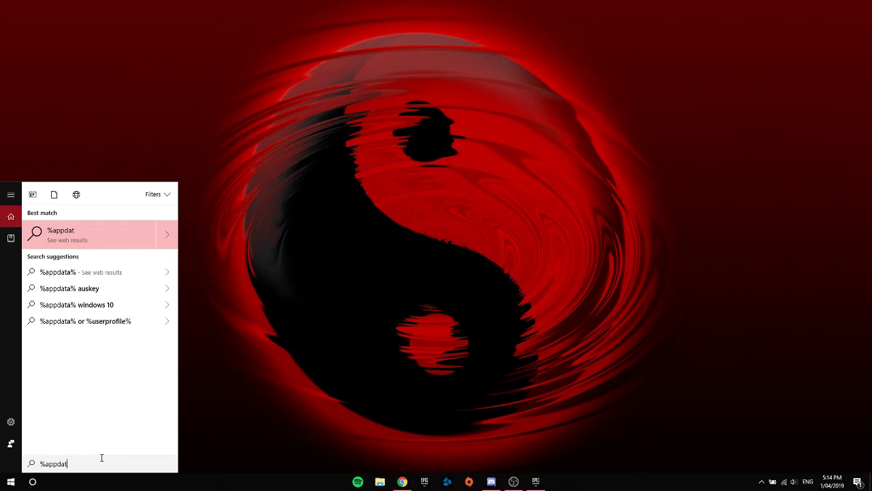
{"action": "type", "text": "a%"}
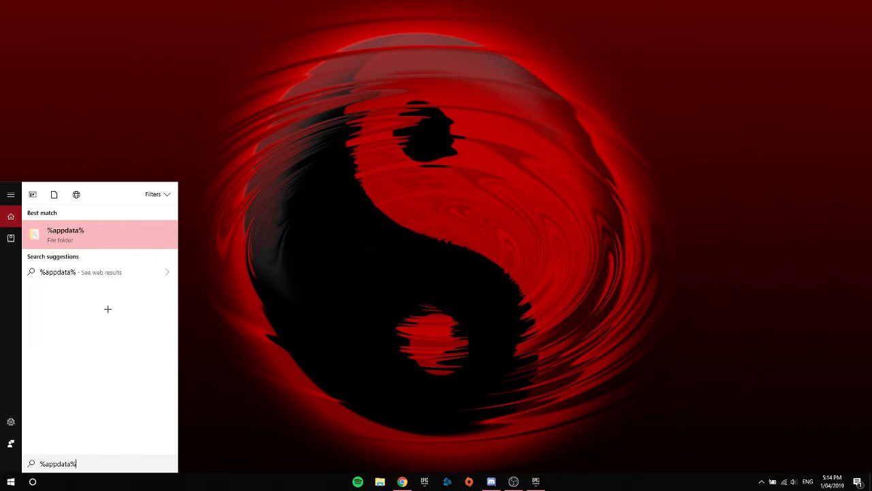
{"action": "left_click", "coordinate": [71, 232]}
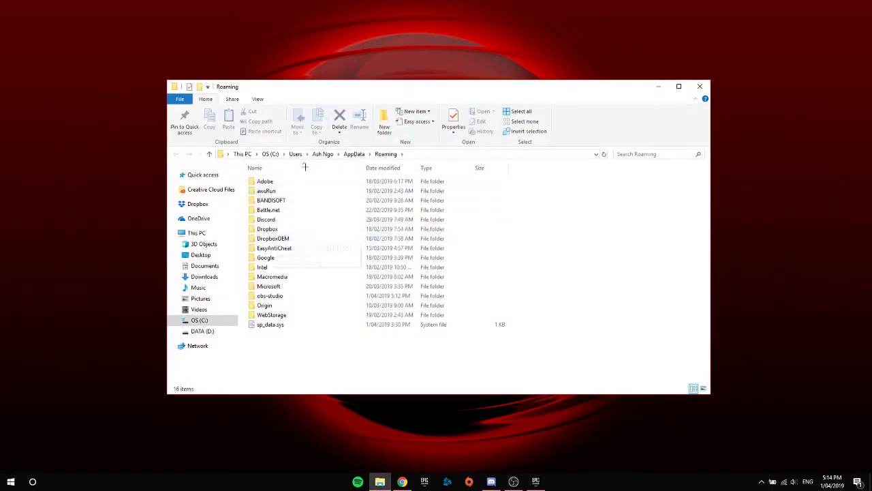
{"action": "left_click_drag", "start_coordinate": [376, 87], "coordinate": [388, 94]}
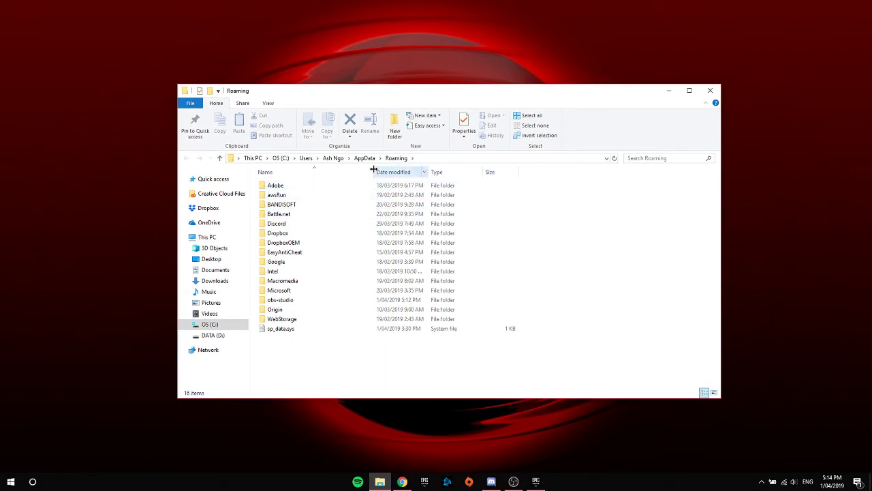
{"action": "left_click", "coordinate": [365, 157]}
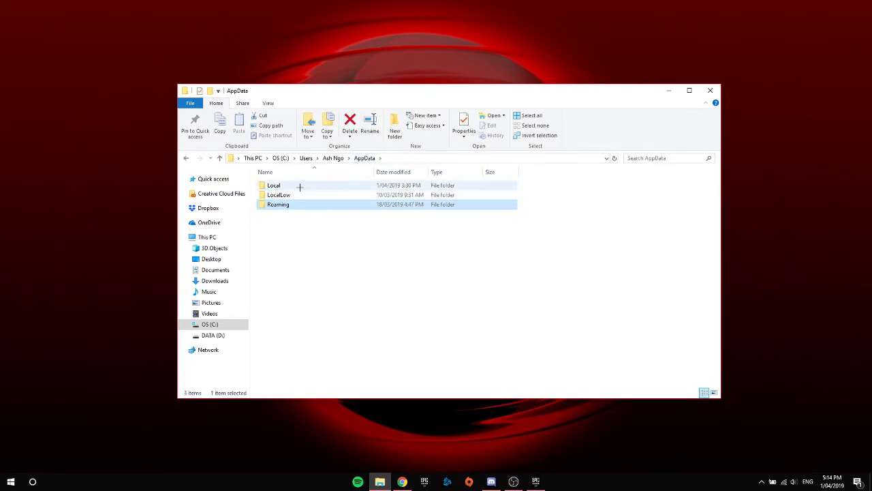
{"action": "double_click", "coordinate": [300, 186]}
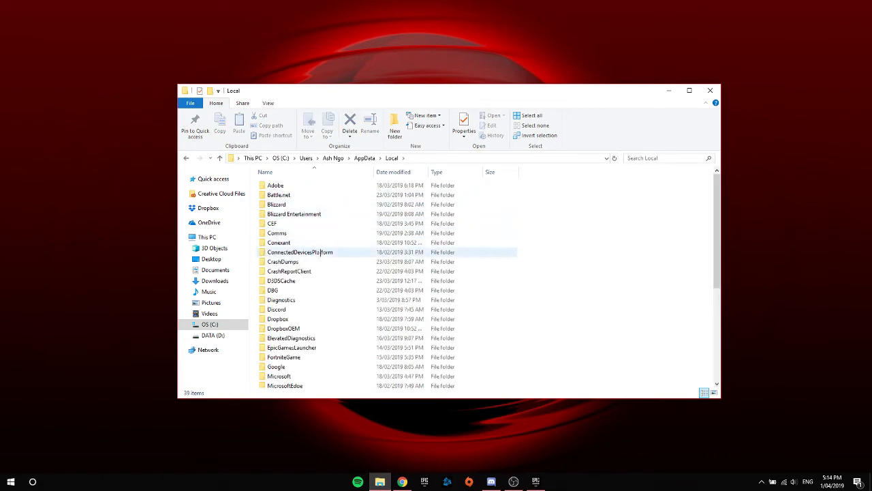
Show the available actions for the FortniteGame folder in Local, dismiss them, and close File Explorer.
{"action": "left_click", "coordinate": [289, 357]}
{"action": "right_click", "coordinate": [289, 357]}
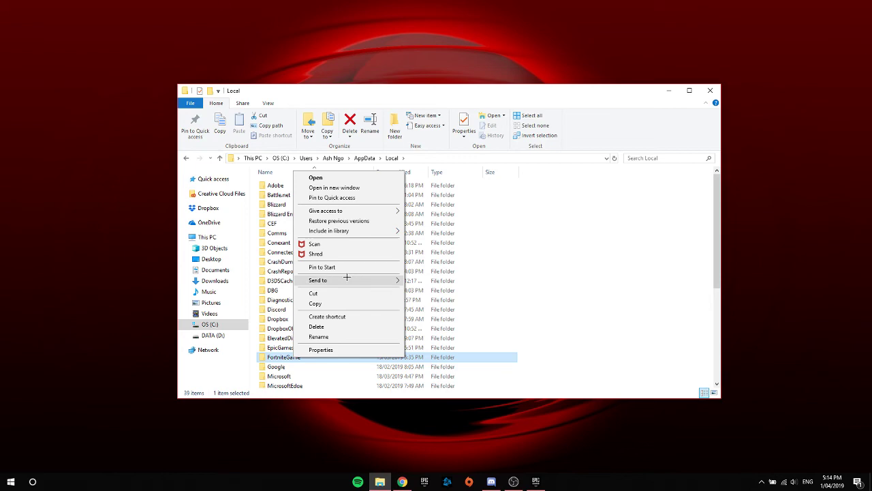
{"action": "left_click", "coordinate": [483, 90]}
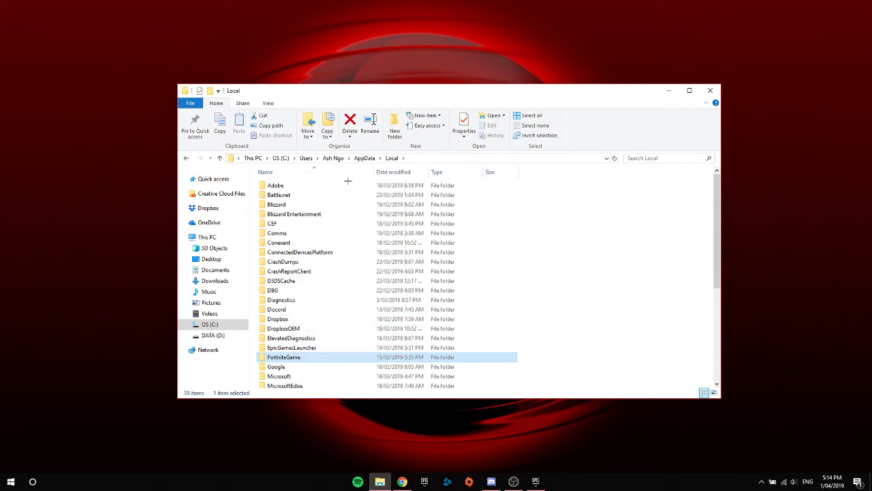
{"action": "left_click", "coordinate": [709, 92]}
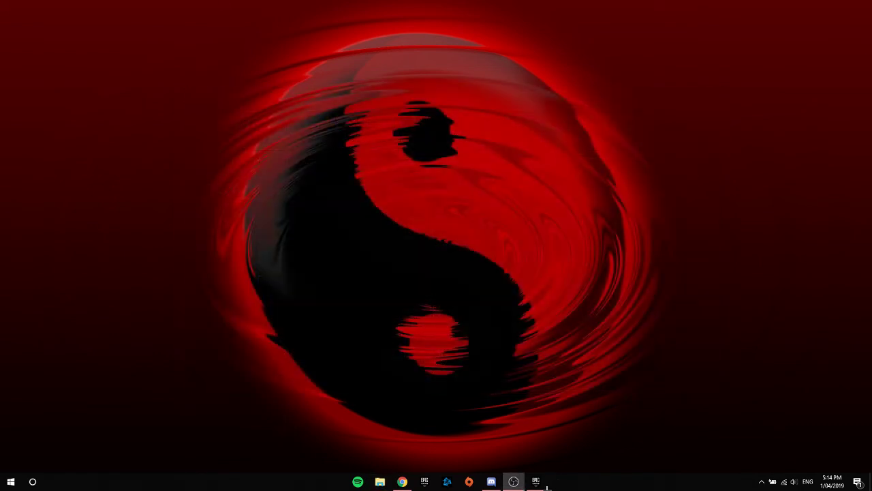
Bring back the Epic Games Launcher, revisit Fortnite's settings in the library, and minimise the launcher again.
{"action": "left_click", "coordinate": [536, 481]}
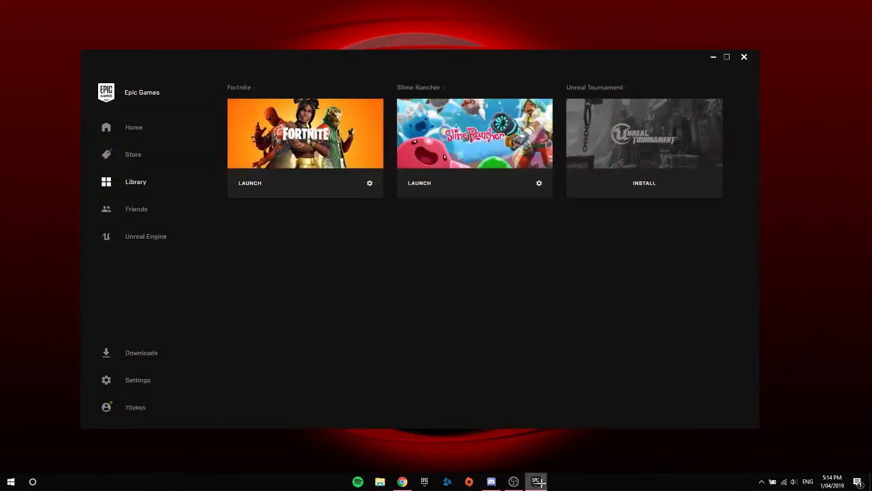
{"action": "left_click", "coordinate": [374, 181]}
{"action": "left_click", "coordinate": [480, 282]}
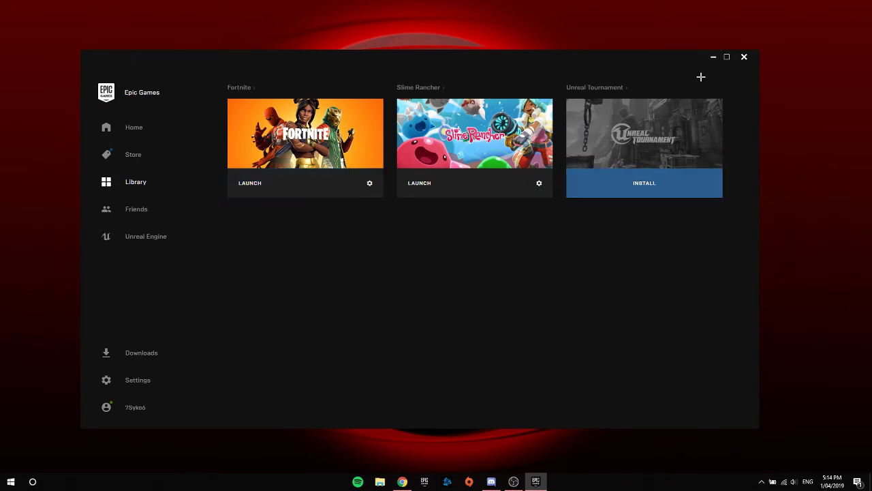
{"action": "left_click", "coordinate": [713, 57]}
Search Windows for "un", open Add or remove programs again, and close the Settings window.
{"action": "left_click", "coordinate": [32, 481]}
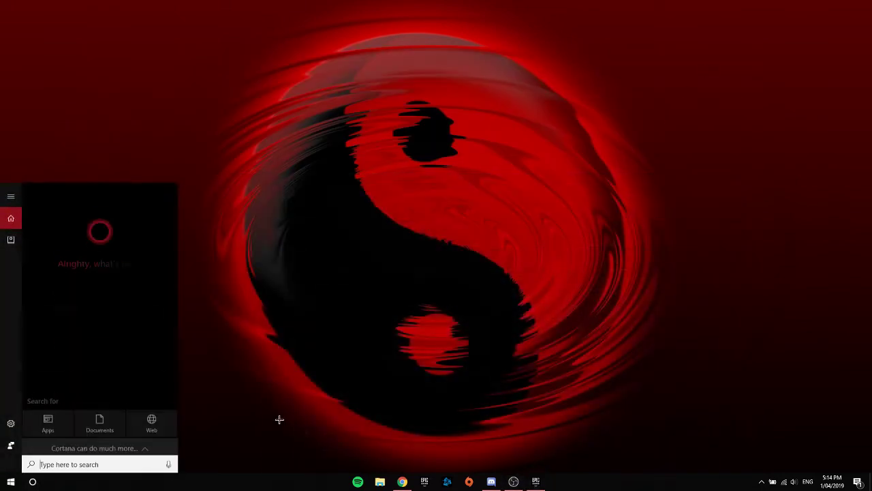
{"action": "type", "text": "add"}
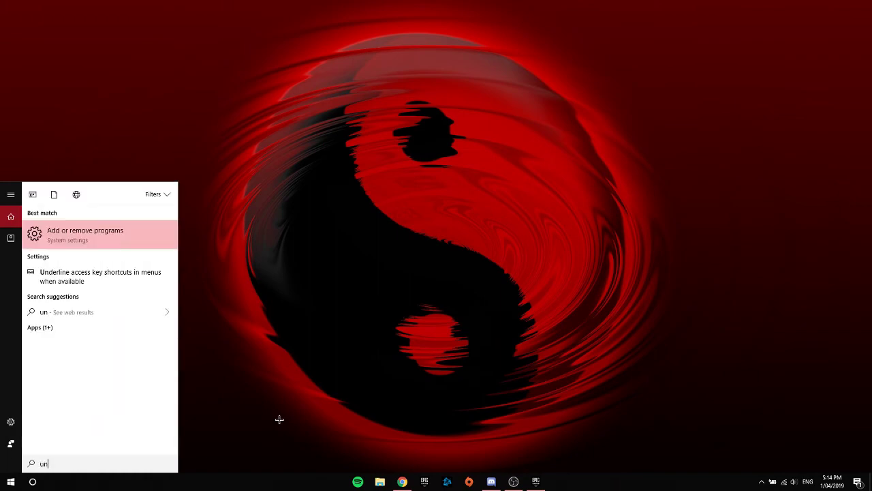
{"action": "left_click", "coordinate": [118, 227]}
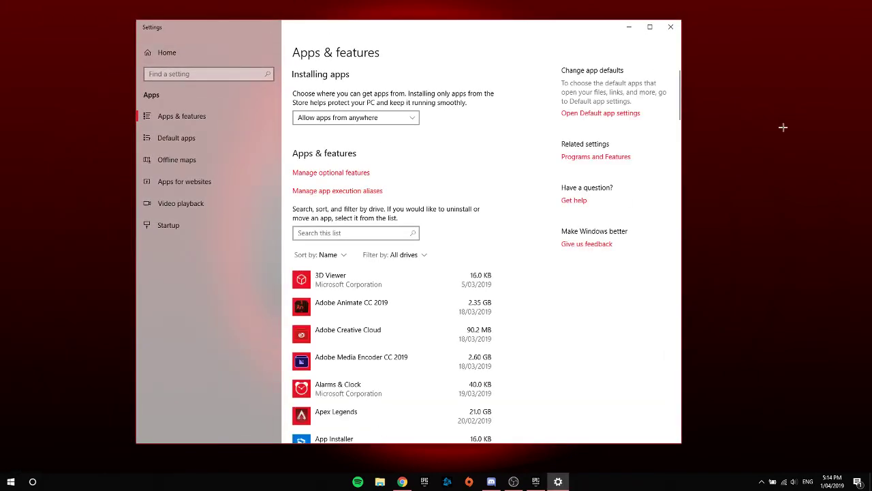
{"action": "left_click", "coordinate": [671, 27]}
{"action": "left_click_drag", "start_coordinate": [331, 150], "coordinate": [517, 344]}
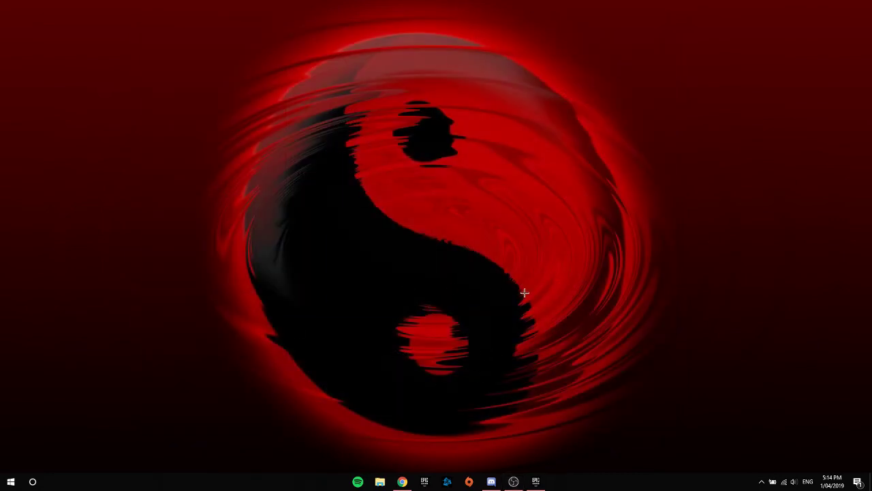
Bring up the Epic Games Launcher and close it.
{"action": "left_click", "coordinate": [536, 483]}
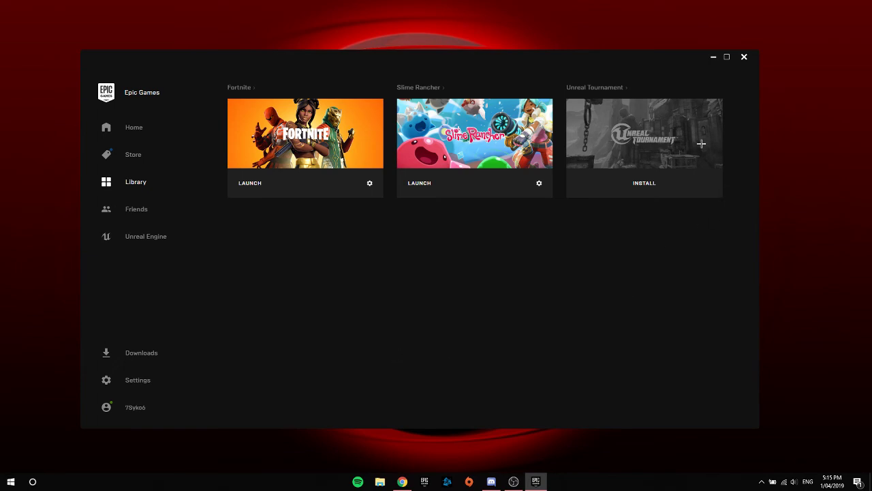
{"action": "left_click", "coordinate": [745, 56]}
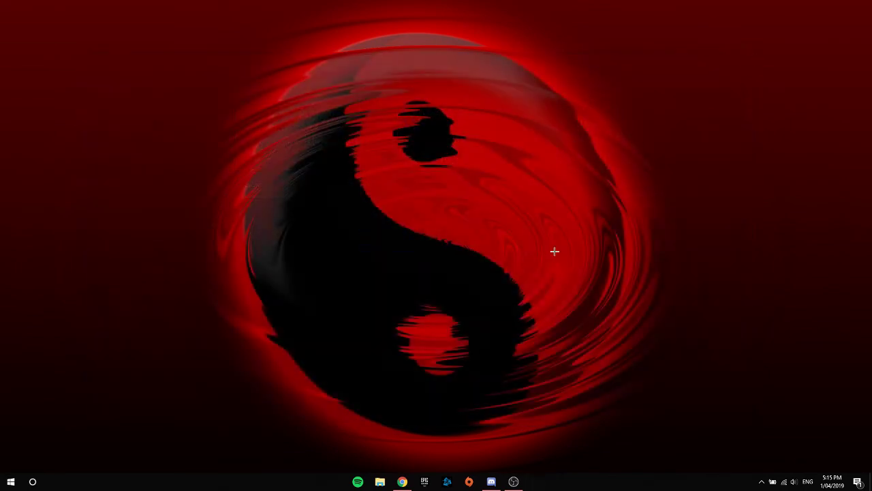